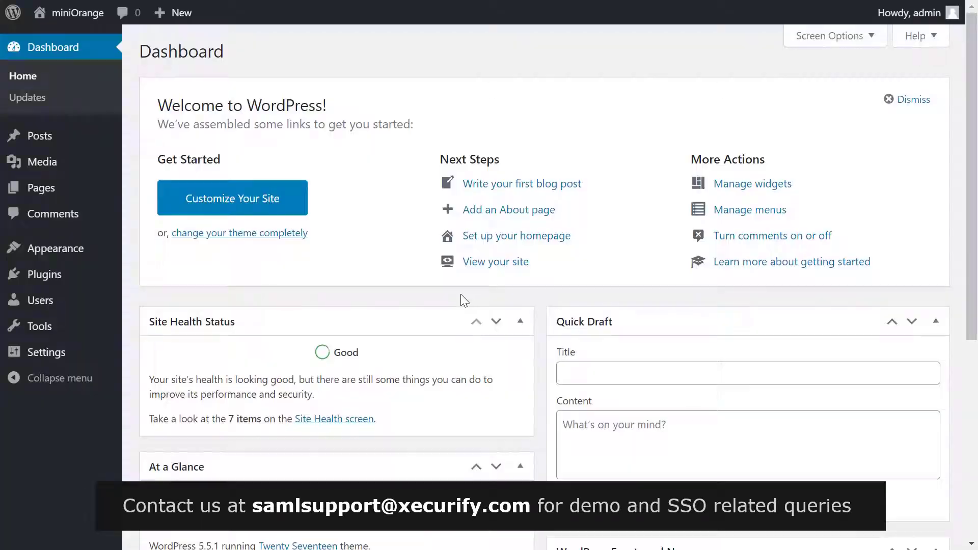
Search the plugin directory for 'SAML' and install SAML Single Sign On – SSO Login.
{"action": "left_click", "coordinate": [79, 278]}
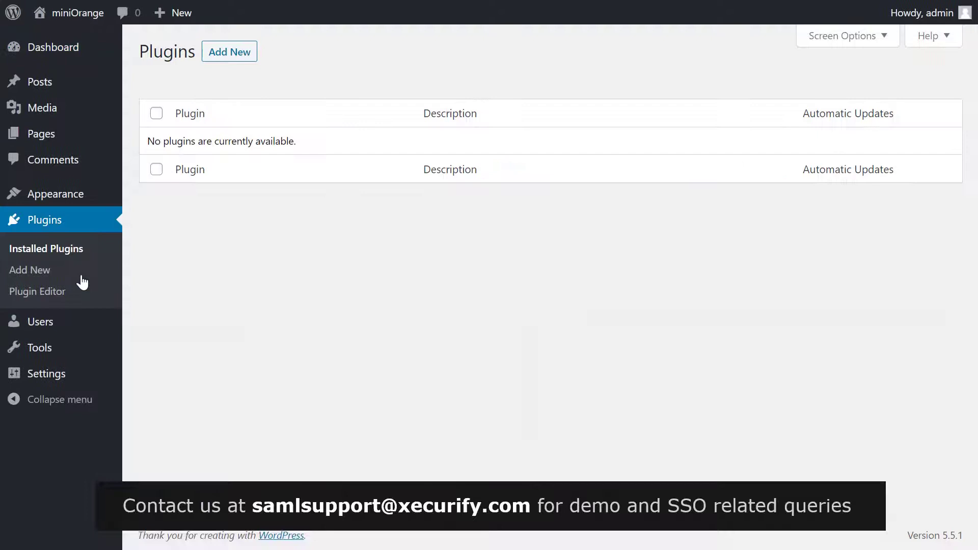
{"action": "left_click", "coordinate": [233, 52]}
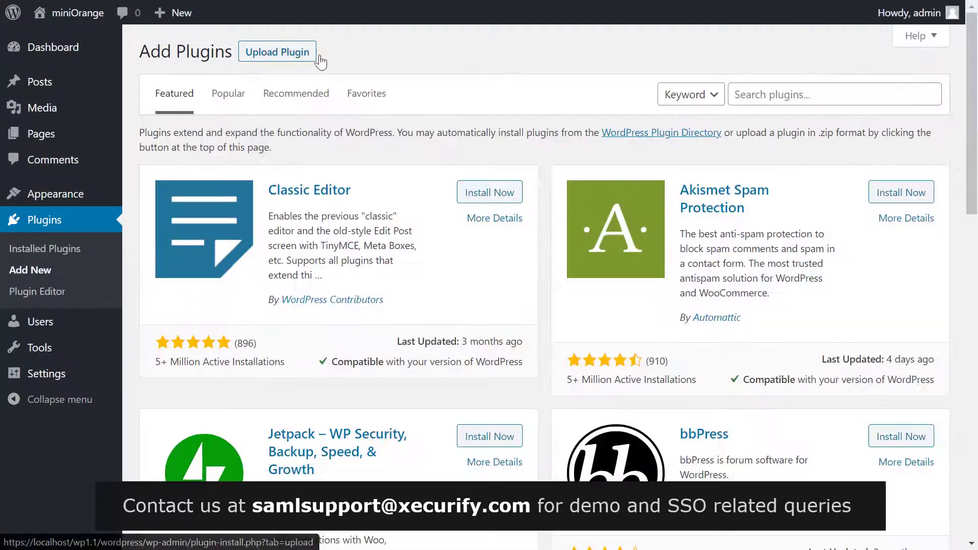
{"action": "left_click", "coordinate": [746, 92]}
{"action": "type", "text": "SAML"}
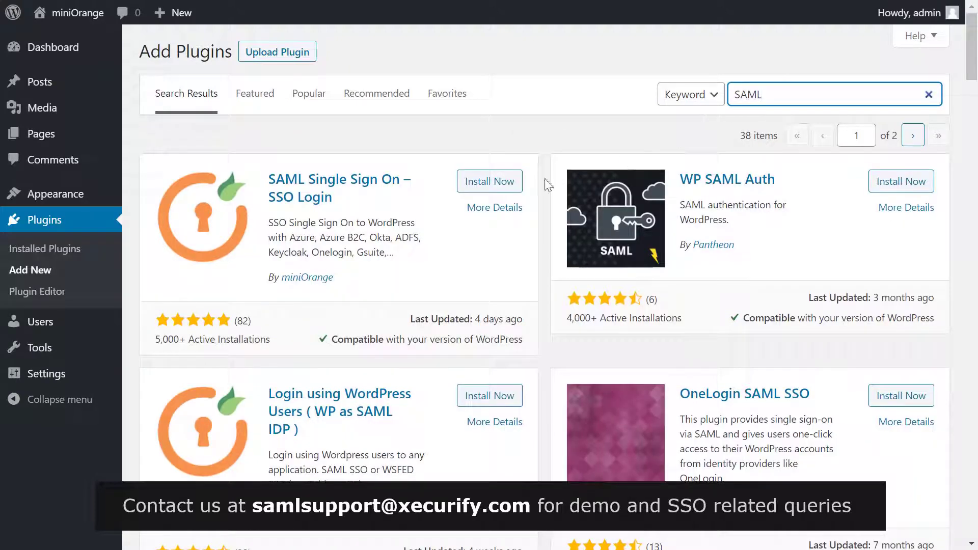
{"action": "left_click", "coordinate": [501, 183]}
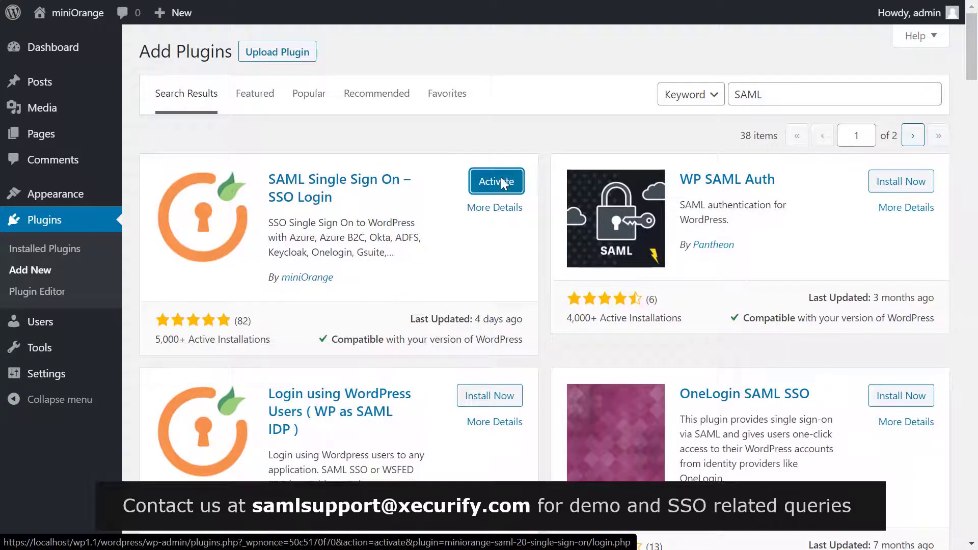
Activate the miniOrange SAML plugin and pick the JumpCloud identity provider tile.
{"action": "left_click", "coordinate": [502, 184]}
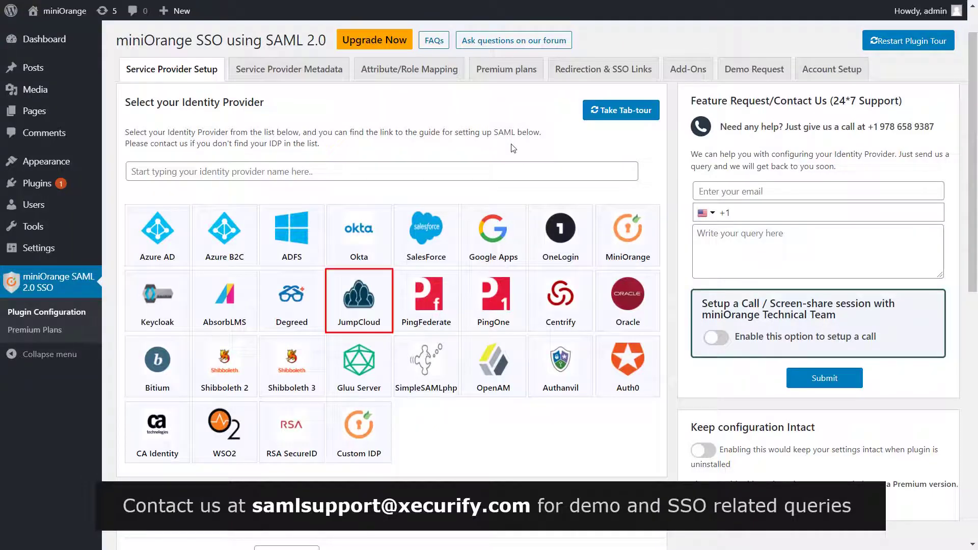
{"action": "left_click", "coordinate": [374, 300]}
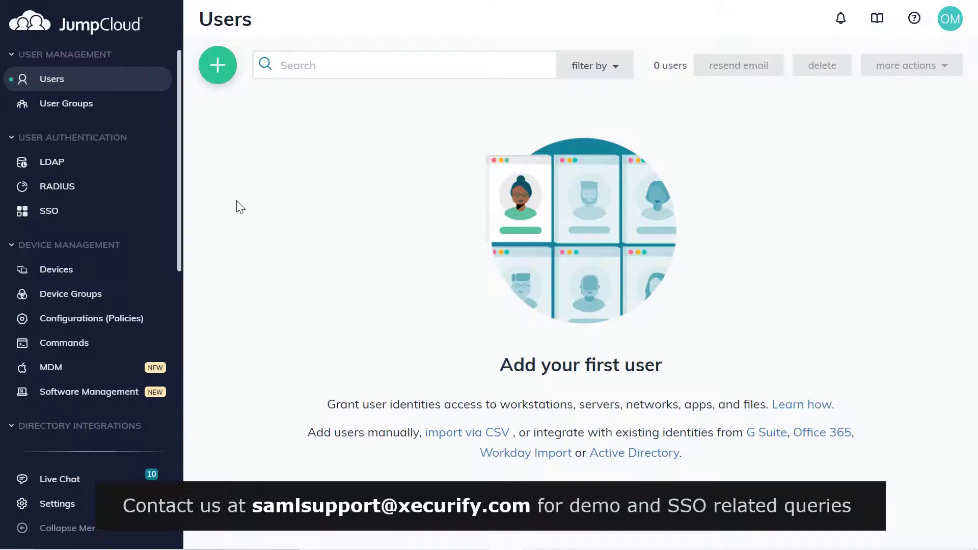
Add a new SSO application in JumpCloud using the WordPress connector found by searching 'wordPress'.
{"action": "left_click", "coordinate": [153, 219]}
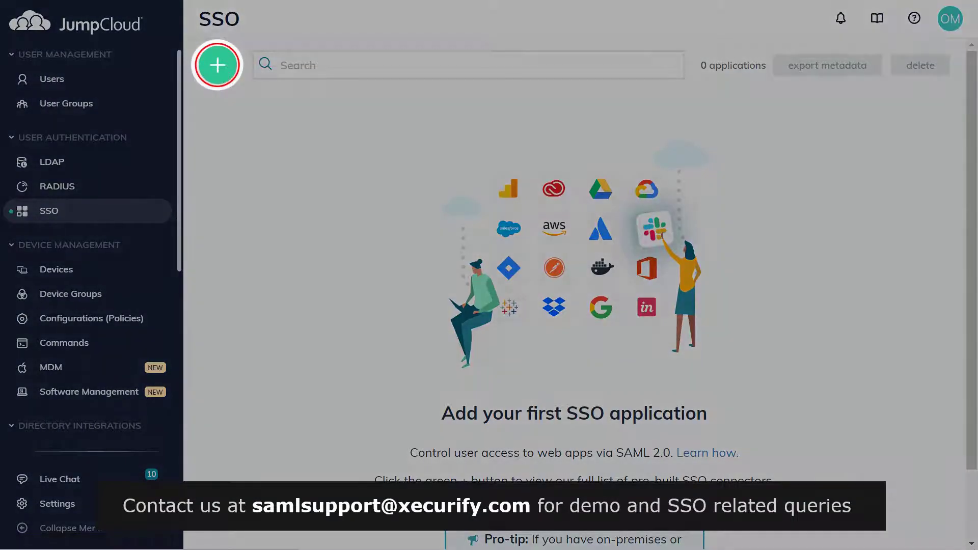
{"action": "left_click", "coordinate": [222, 70]}
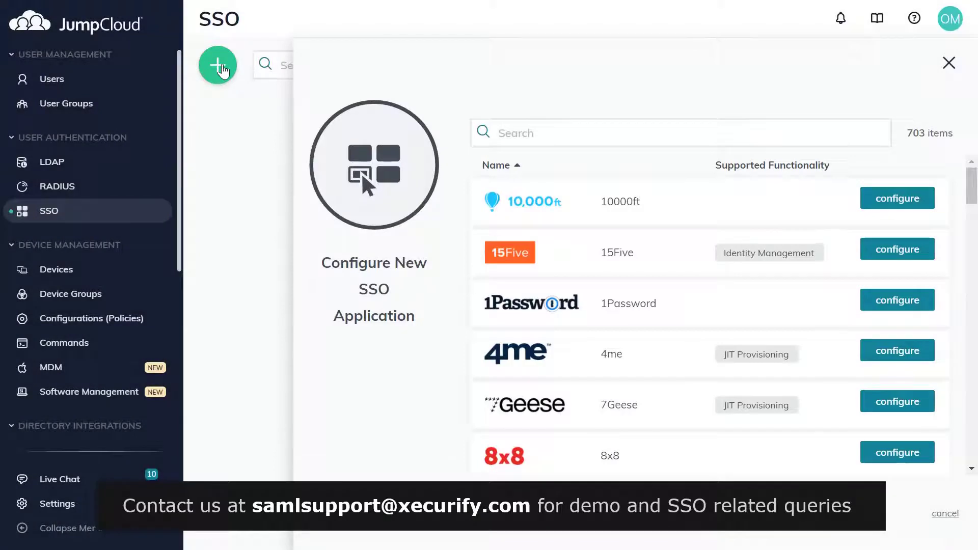
{"action": "left_click", "coordinate": [501, 130]}
{"action": "type", "text": "wordPress"}
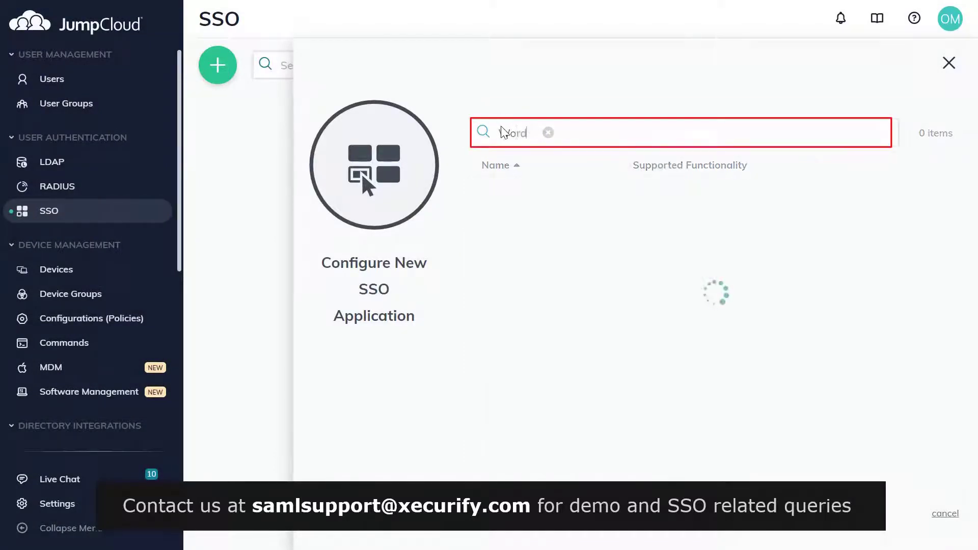
{"action": "left_click", "coordinate": [880, 204]}
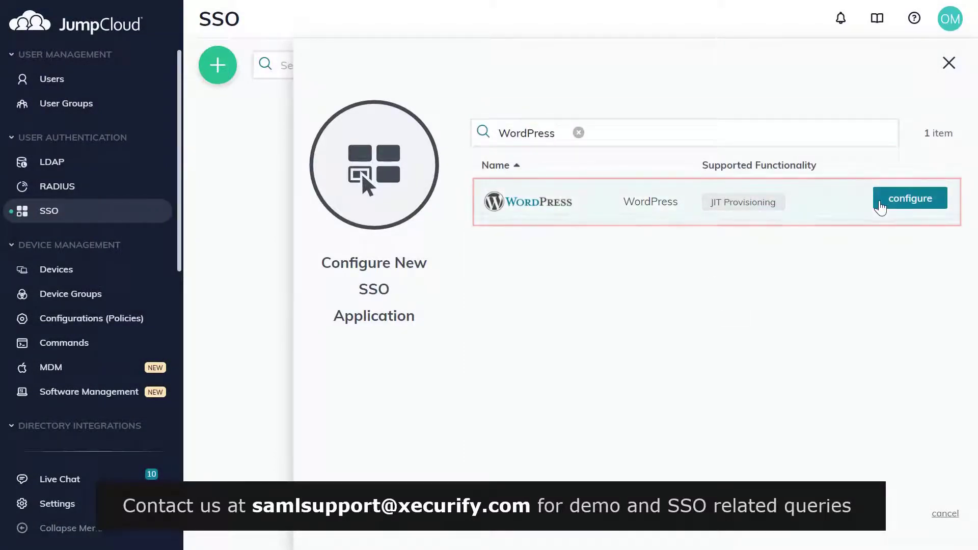
Give the JumpCloud app the display label 'WP SAML App', then view the plugin's Service Provider Metadata.
{"action": "left_click", "coordinate": [594, 206]}
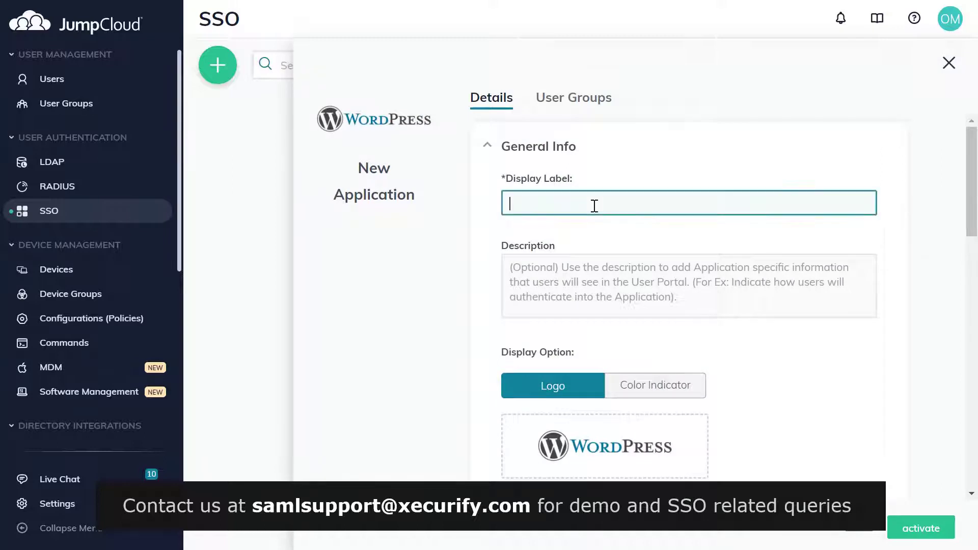
{"action": "type", "text": "WP SAML App"}
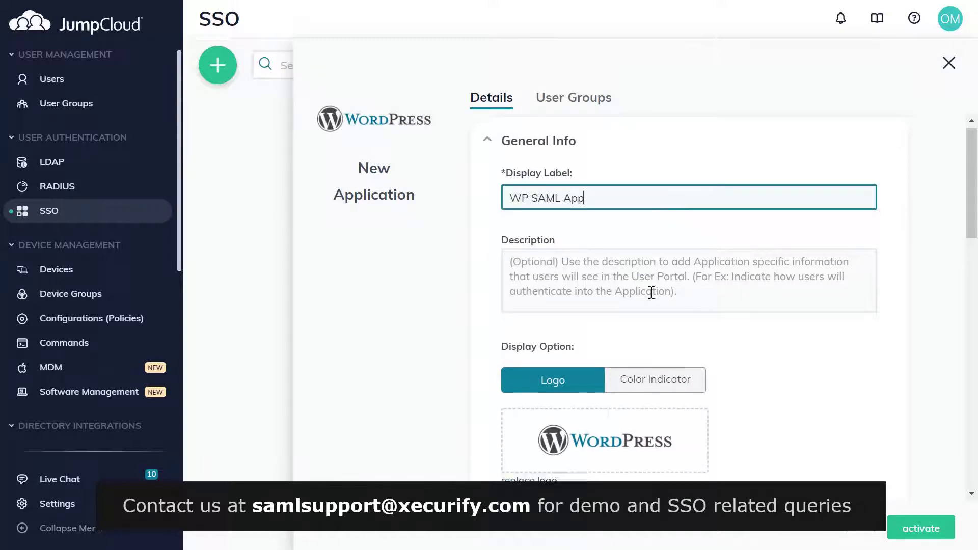
{"action": "scroll", "coordinate": [650, 290], "scroll_direction": "down", "scroll_amount": 7}
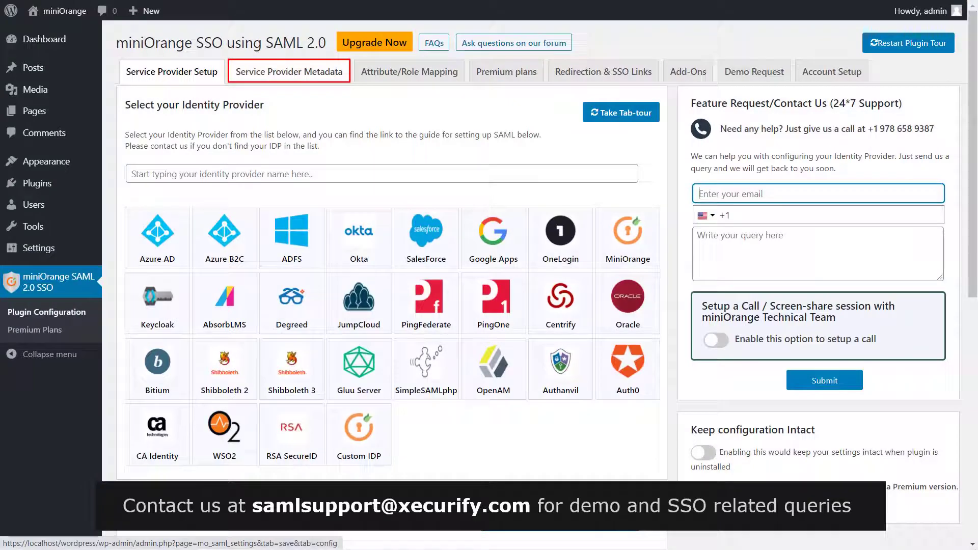
{"action": "left_click", "coordinate": [303, 75]}
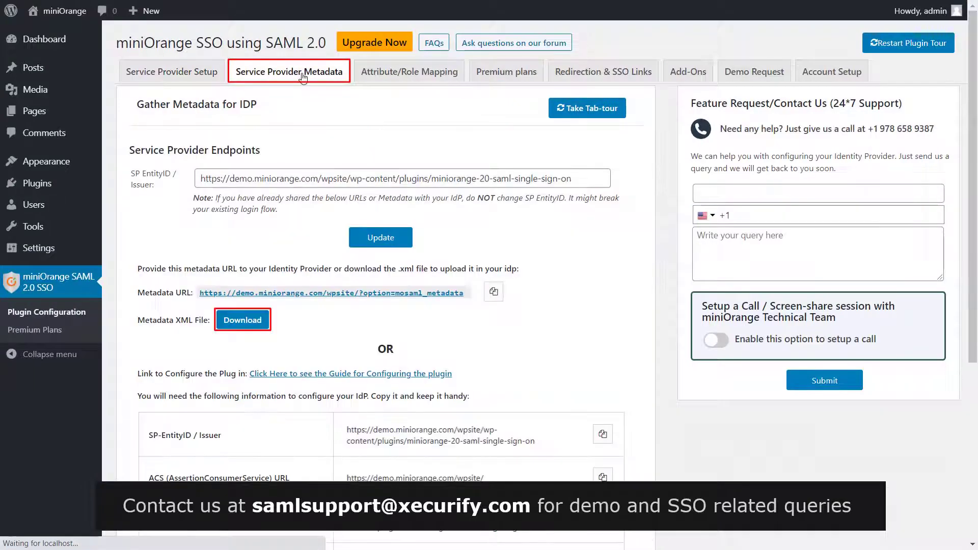
Download the plugin's service provider Metadata XML file.
{"action": "left_click", "coordinate": [248, 320]}
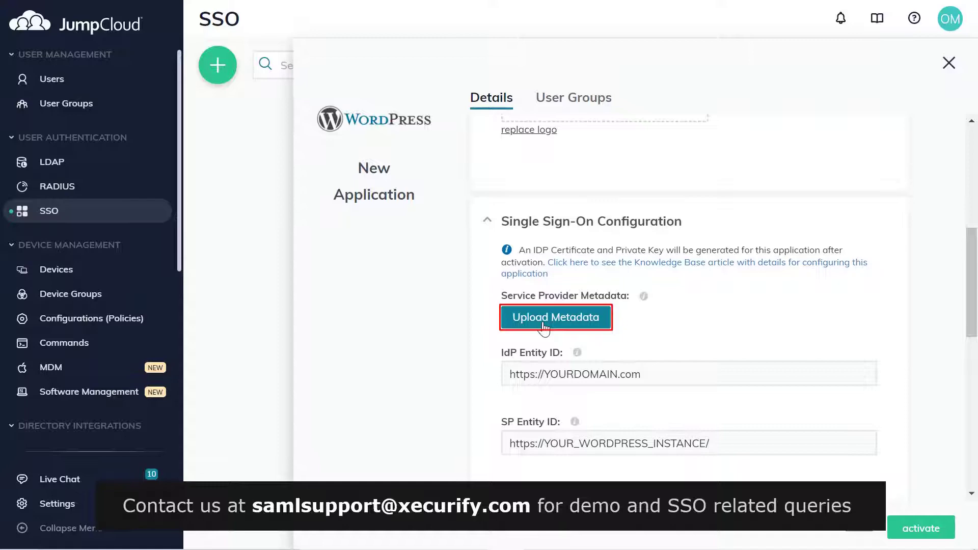
Upload the downloaded Metadata file to JumpCloud to fill in the SP Entity ID.
{"action": "left_click", "coordinate": [543, 326]}
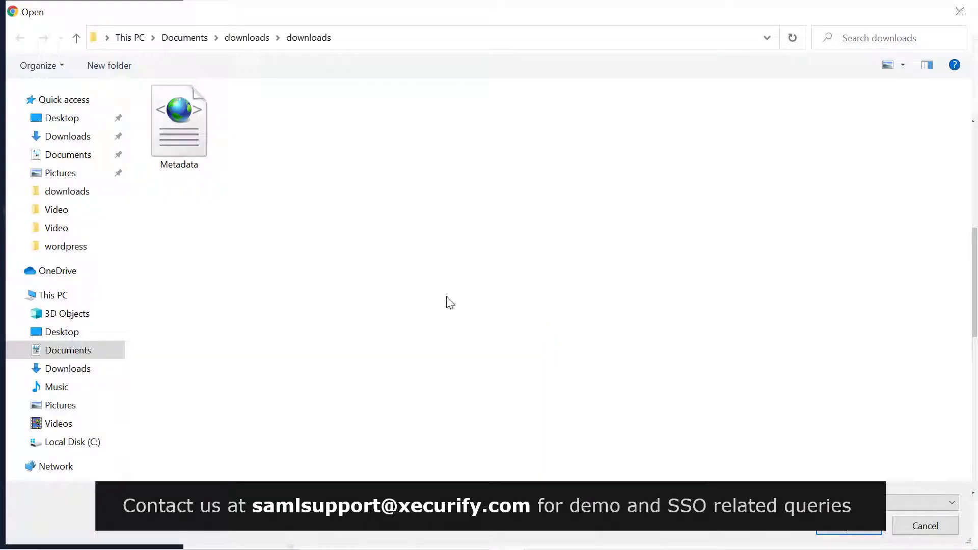
{"action": "left_click", "coordinate": [200, 154]}
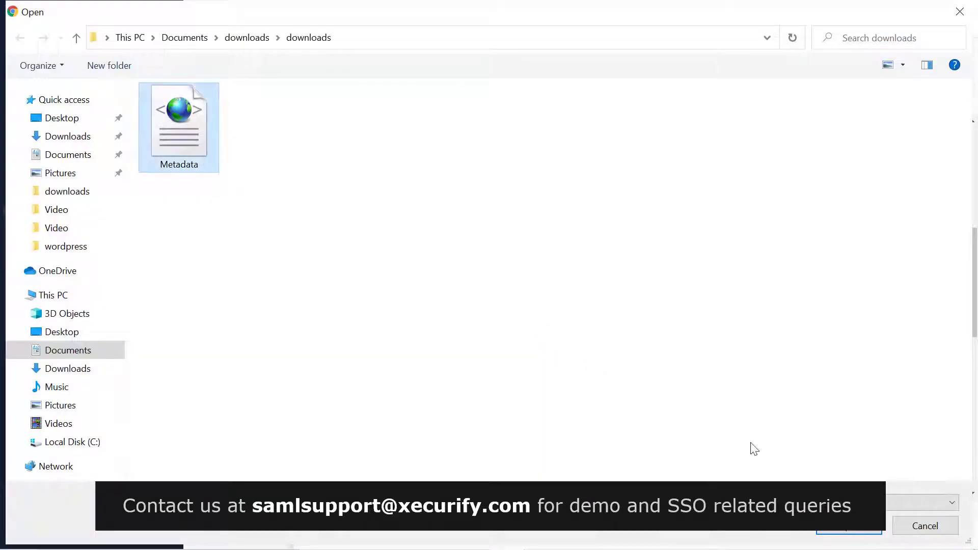
{"action": "left_click", "coordinate": [849, 533]}
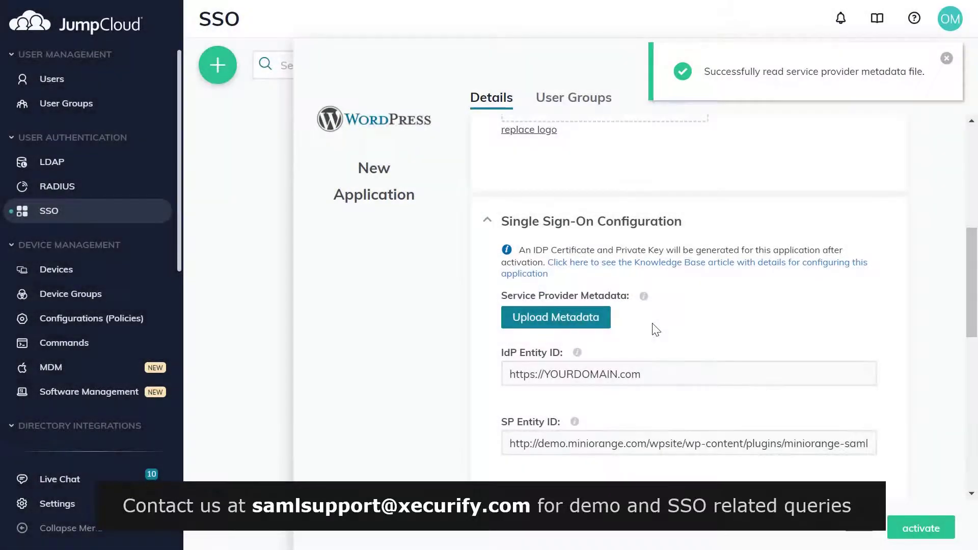
Review the attribute settings, then activate and confirm the WP SAML App connector.
{"action": "scroll", "coordinate": [655, 330], "scroll_direction": "down", "scroll_amount": 5}
{"action": "scroll", "coordinate": [656, 329], "scroll_direction": "up", "scroll_amount": 1}
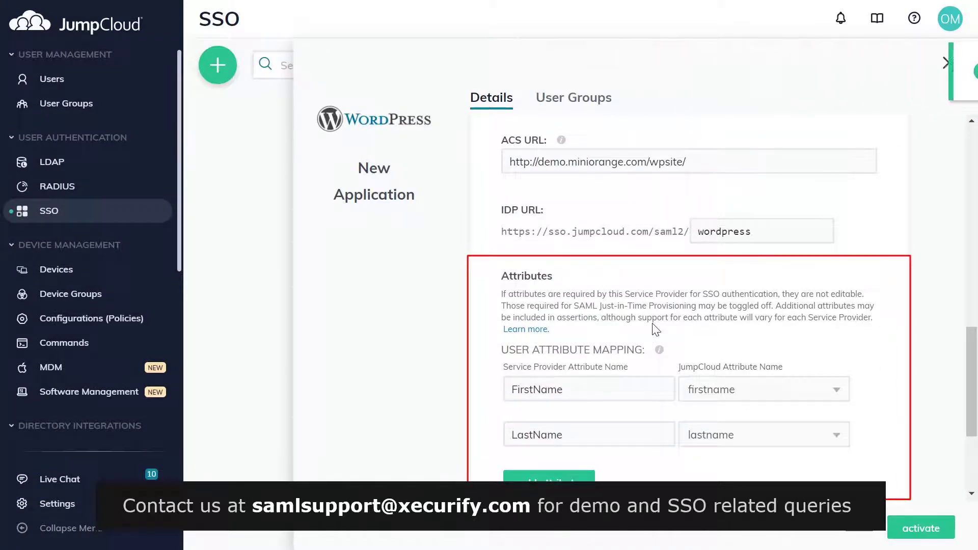
{"action": "scroll", "coordinate": [690, 358], "scroll_direction": "down", "scroll_amount": 4}
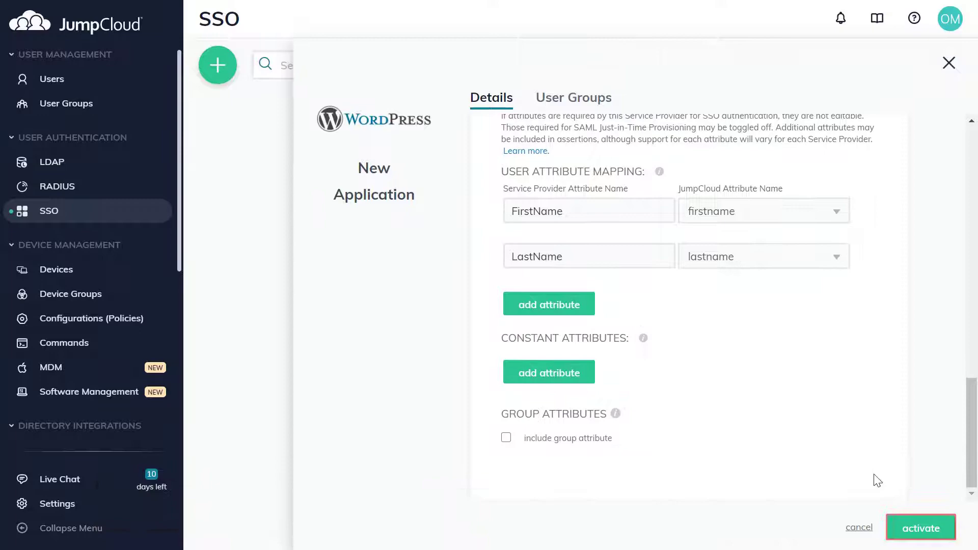
{"action": "left_click", "coordinate": [919, 531]}
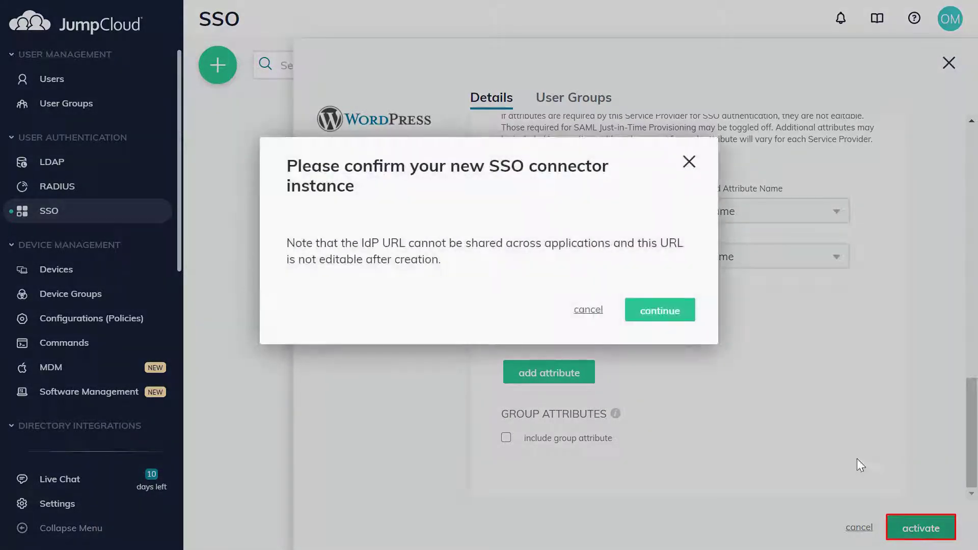
{"action": "left_click", "coordinate": [659, 311]}
{"action": "left_click", "coordinate": [920, 528]}
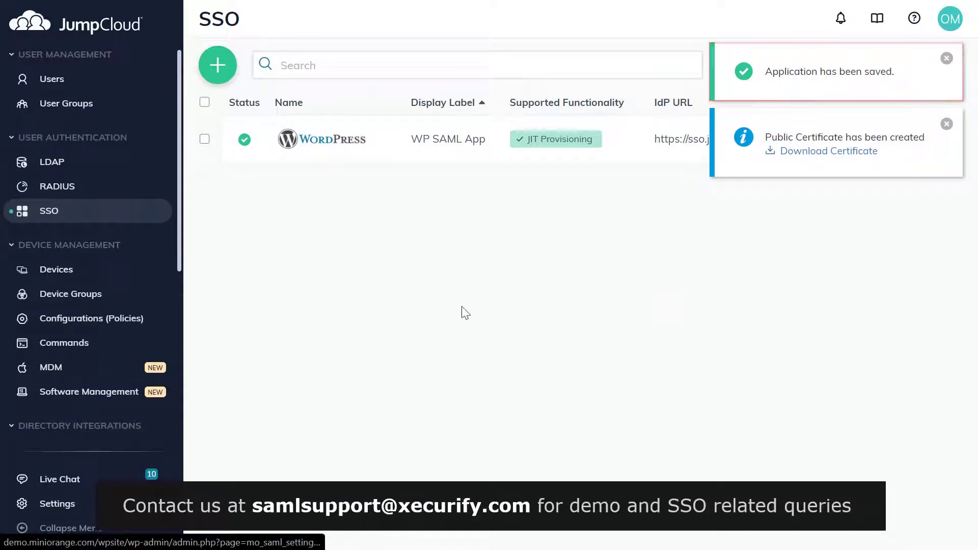
Tick All Users under WP SAML App's User Groups and save the binding.
{"action": "left_click", "coordinate": [928, 139]}
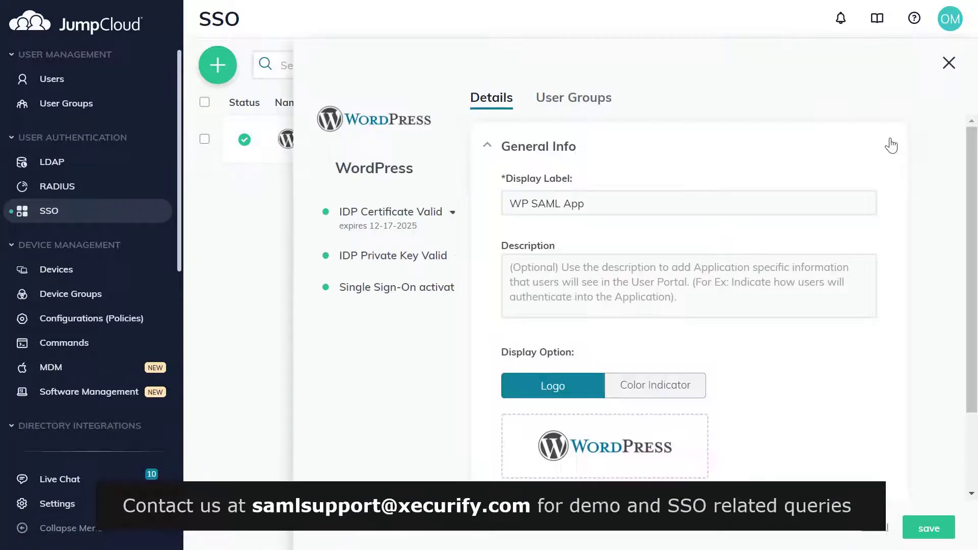
{"action": "left_click", "coordinate": [571, 99]}
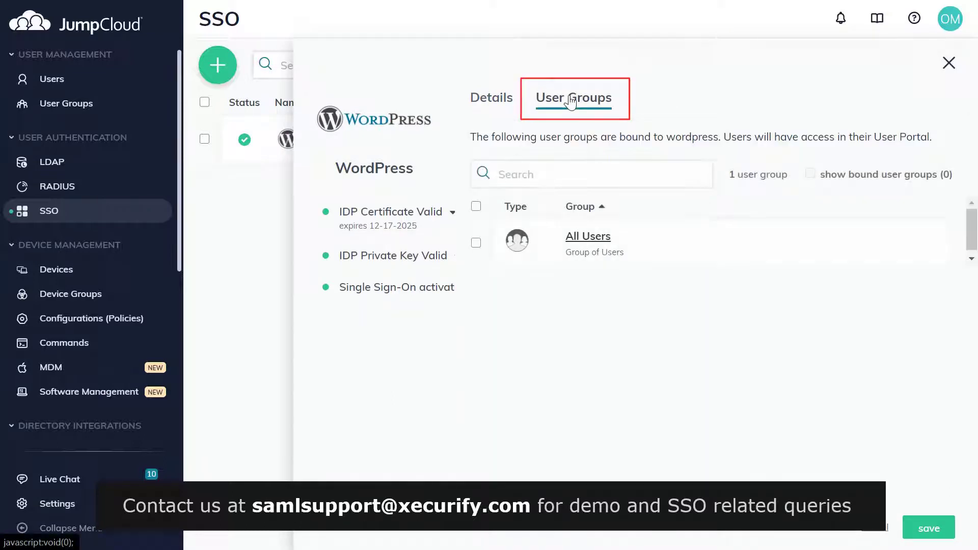
{"action": "left_click", "coordinate": [476, 207]}
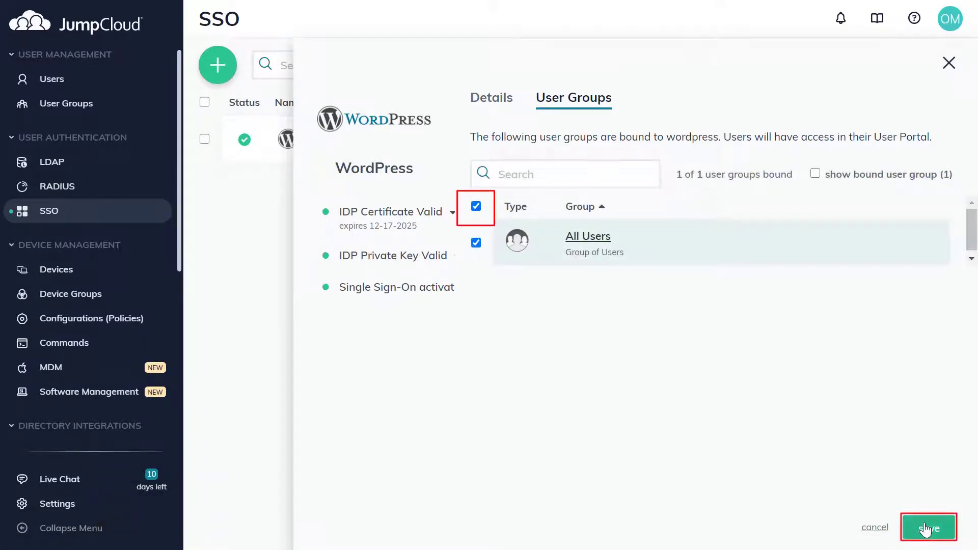
{"action": "left_click", "coordinate": [926, 530]}
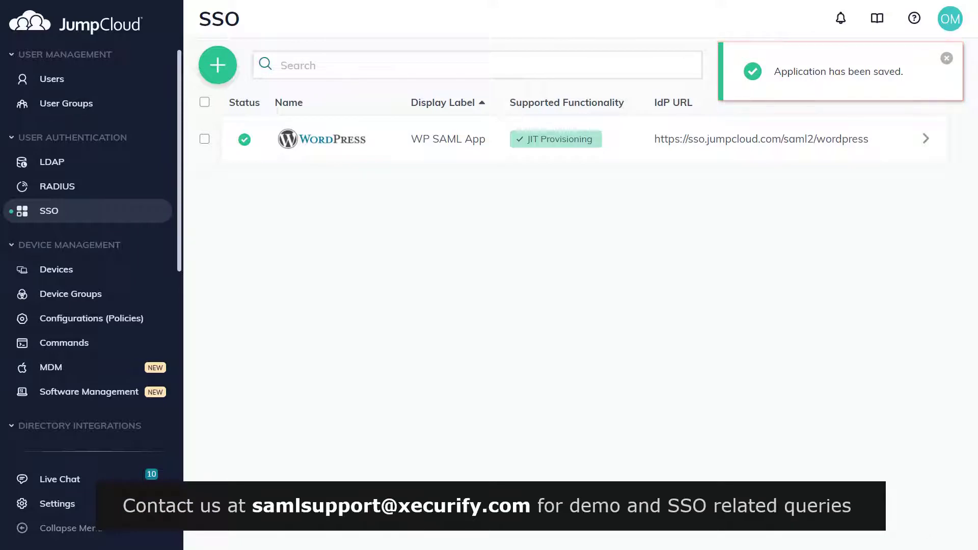
Select the WordPress (WP SAML App) row and export its identity provider metadata XML.
{"action": "left_click", "coordinate": [204, 140]}
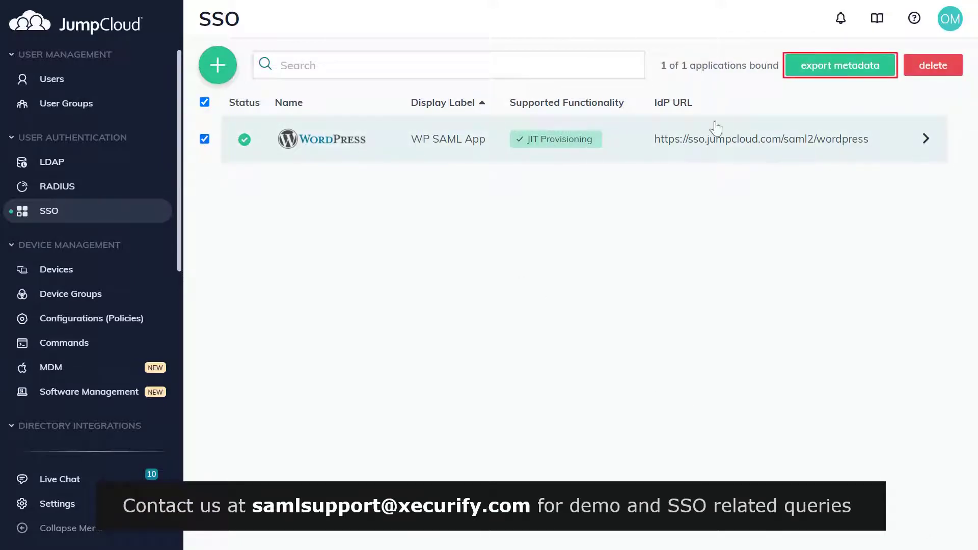
{"action": "left_click", "coordinate": [798, 75]}
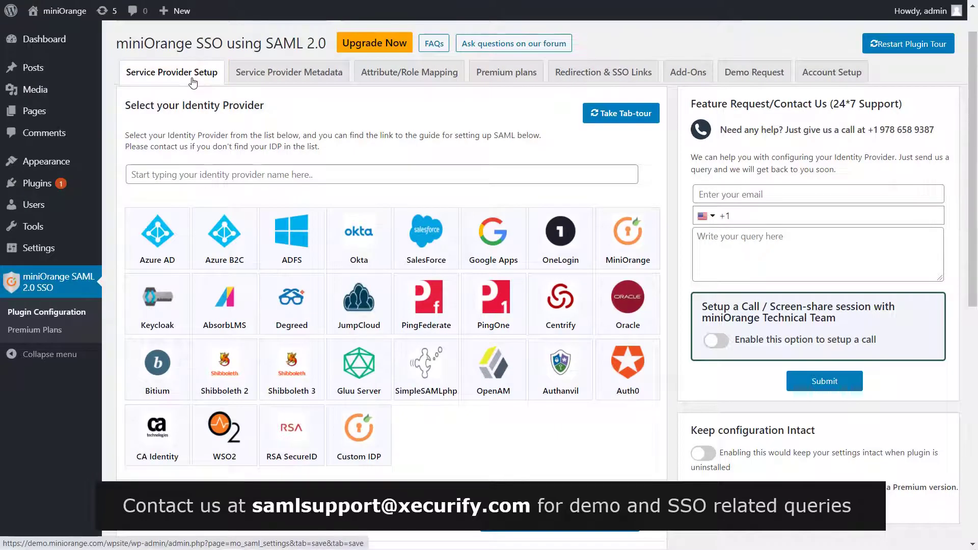
Upload the JumpCloud-wordpress-metadata file in the plugin with identity provider name 'JumpCloud'.
{"action": "scroll", "coordinate": [404, 212], "scroll_direction": "down", "scroll_amount": 2}
{"action": "scroll", "coordinate": [404, 212], "scroll_direction": "down", "scroll_amount": 2}
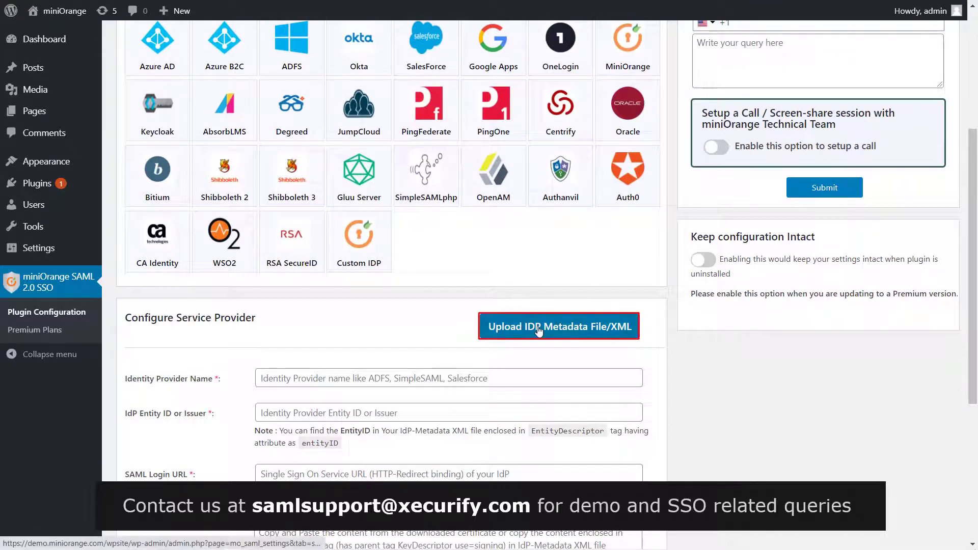
{"action": "left_click", "coordinate": [539, 330]}
{"action": "left_click", "coordinate": [352, 149]}
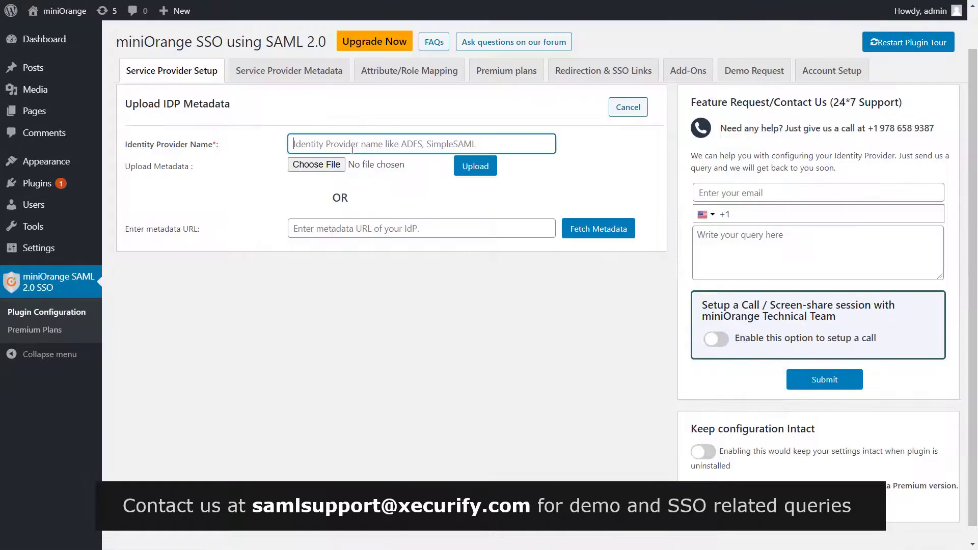
{"action": "type", "text": "JumpCloud"}
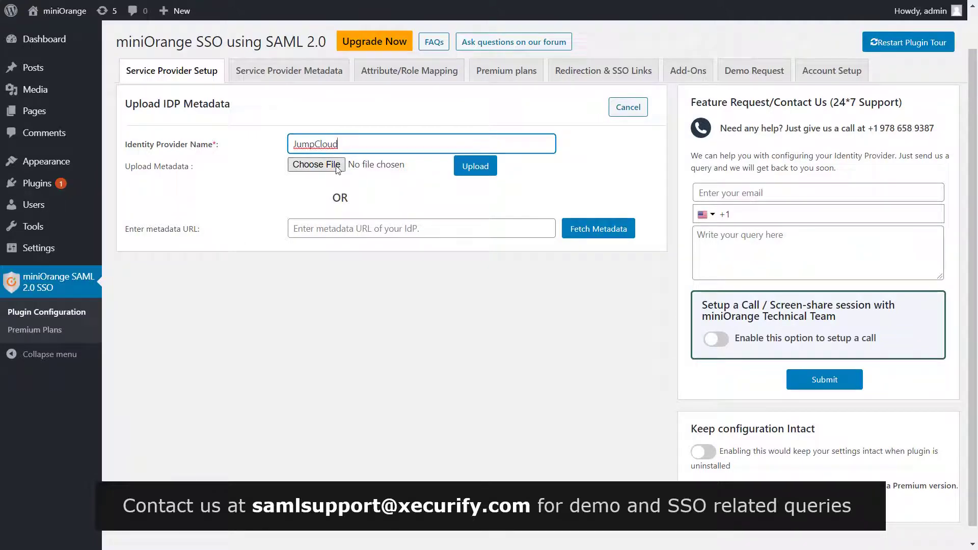
{"action": "left_click", "coordinate": [336, 166]}
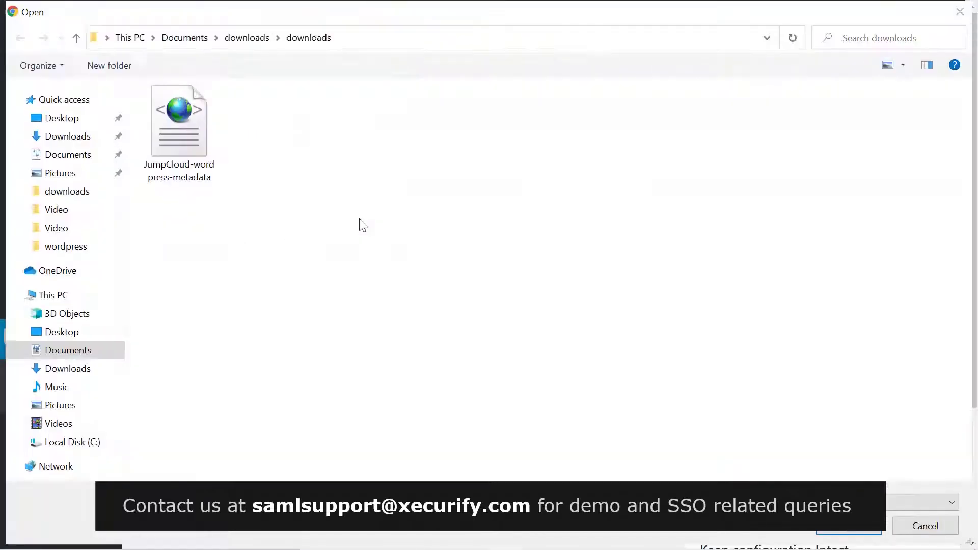
{"action": "left_click", "coordinate": [188, 136]}
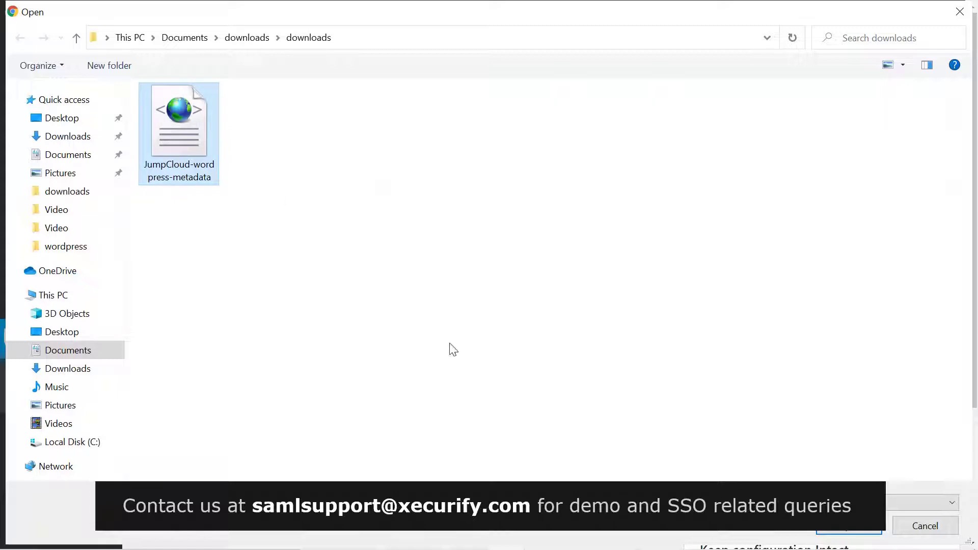
{"action": "key", "text": "Return"}
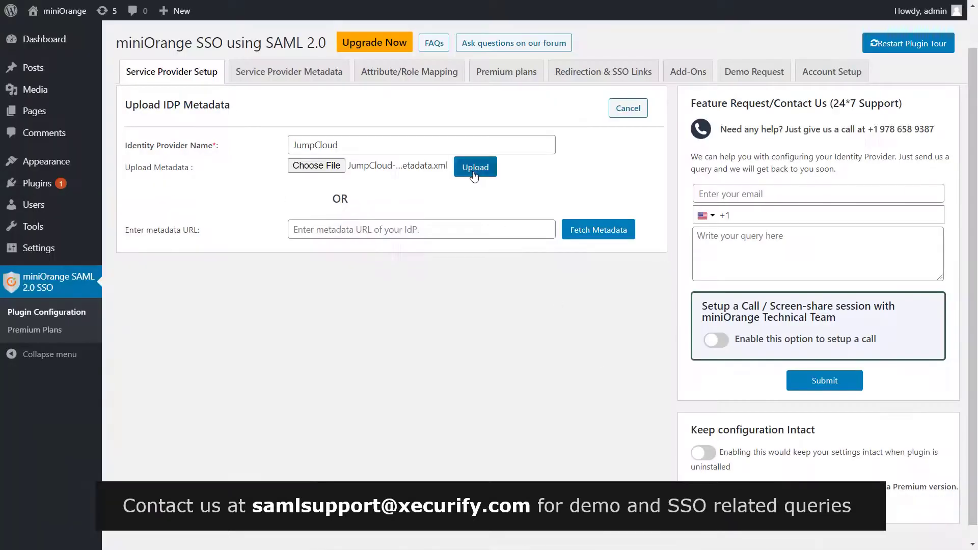
{"action": "left_click", "coordinate": [473, 172]}
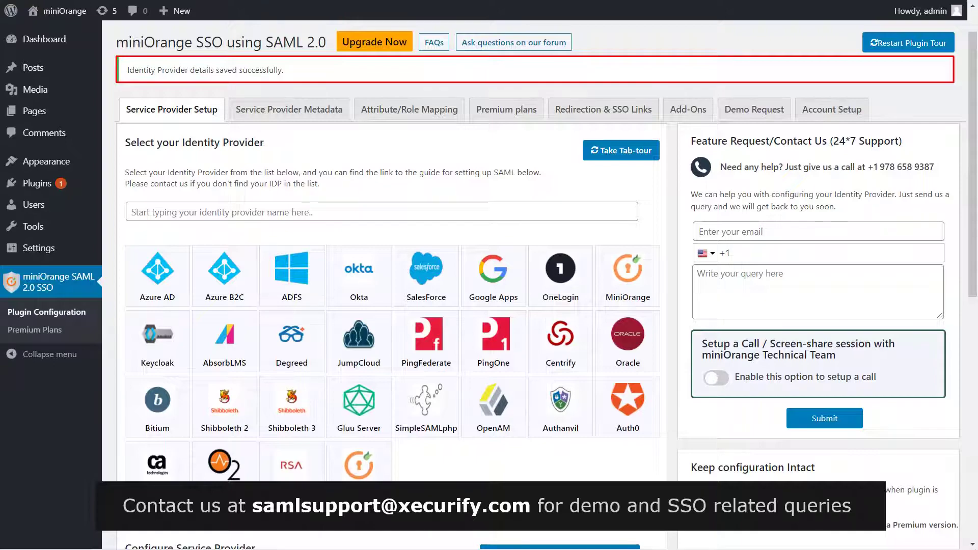
Run the SAML test configuration, signing in with the JumpCloud account's email and password.
{"action": "scroll", "coordinate": [540, 286], "scroll_direction": "down", "scroll_amount": 10}
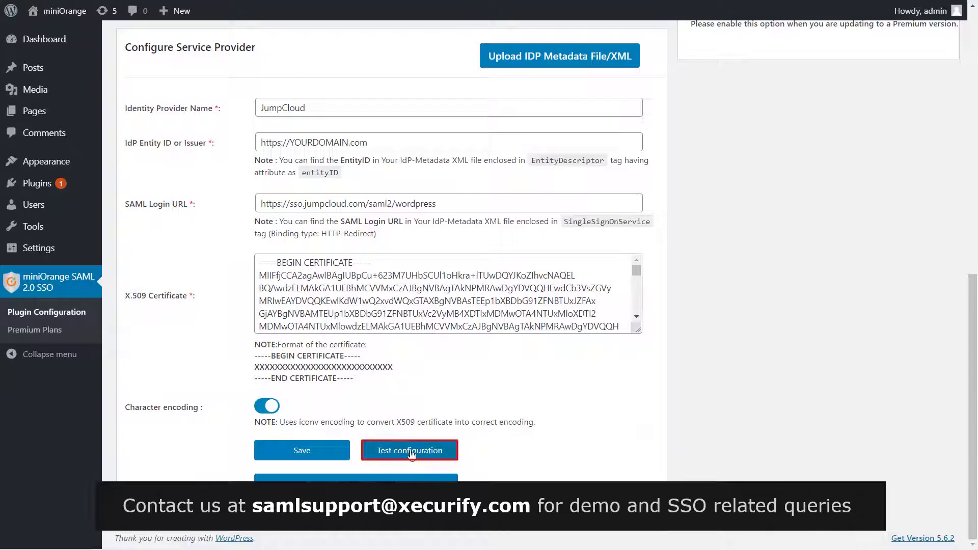
{"action": "left_click", "coordinate": [413, 453]}
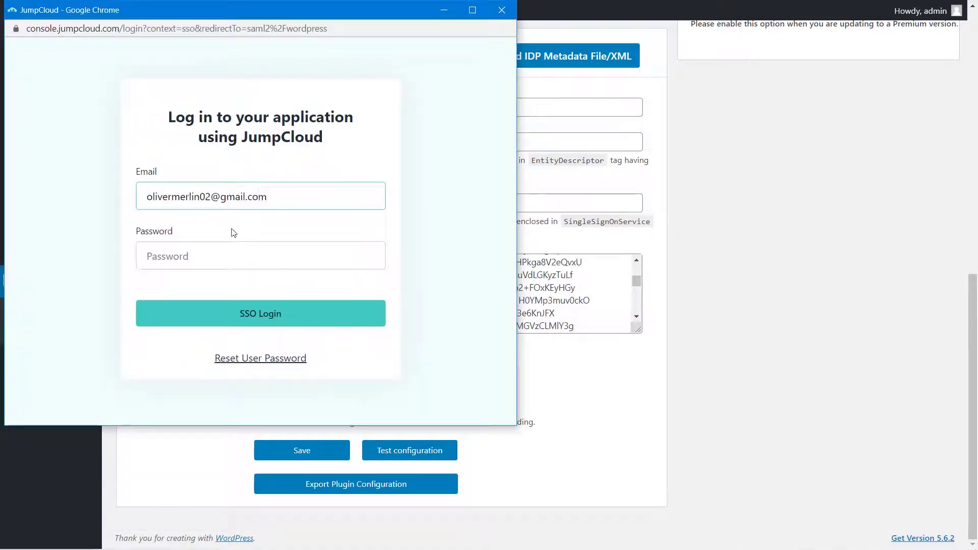
{"action": "left_click", "coordinate": [227, 254]}
{"action": "type", "text": "•••••••••••••"}
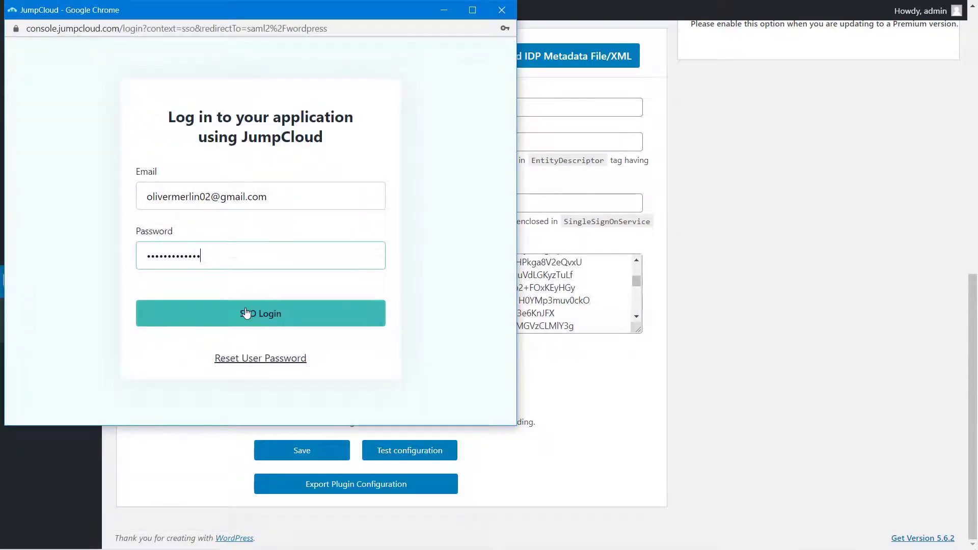
{"action": "left_click", "coordinate": [245, 312]}
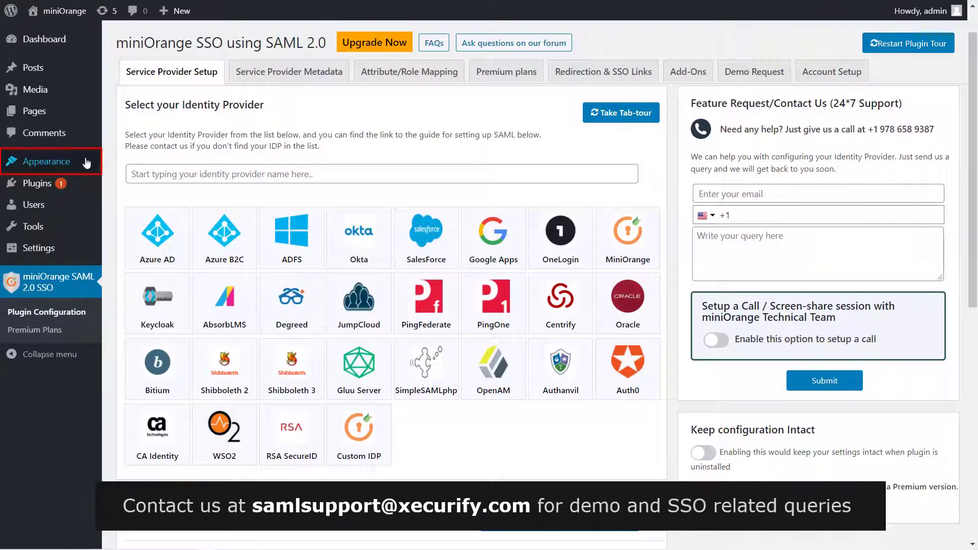
Add the Login with JumpCloud widget to the Blog Sidebar under Appearance > Widgets.
{"action": "mouse_move", "coordinate": [82, 162]}
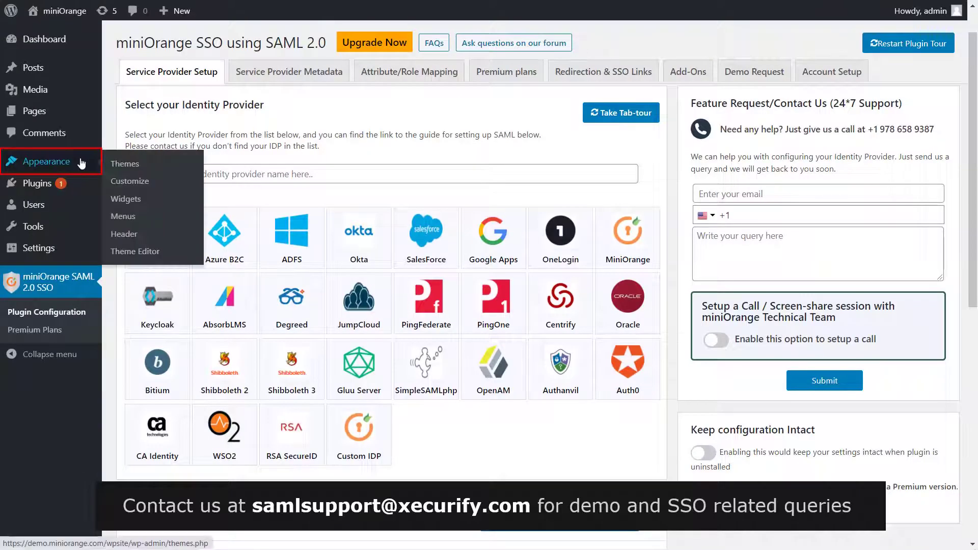
{"action": "left_click", "coordinate": [142, 204]}
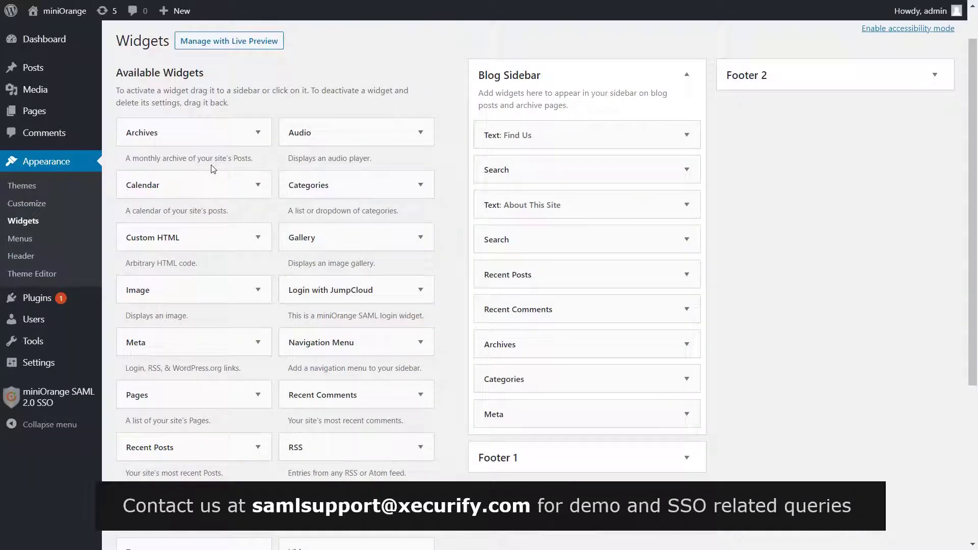
{"action": "left_click", "coordinate": [334, 290]}
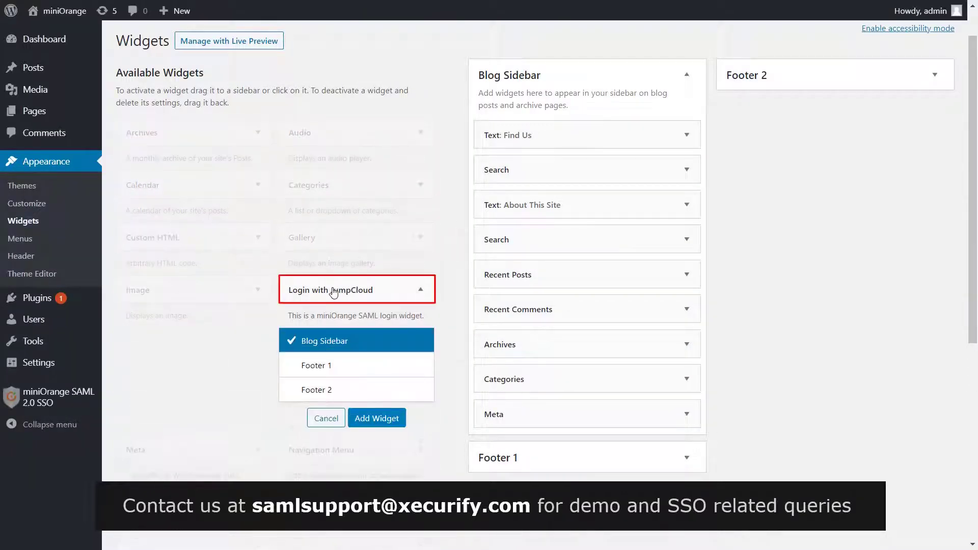
{"action": "left_click", "coordinate": [377, 418]}
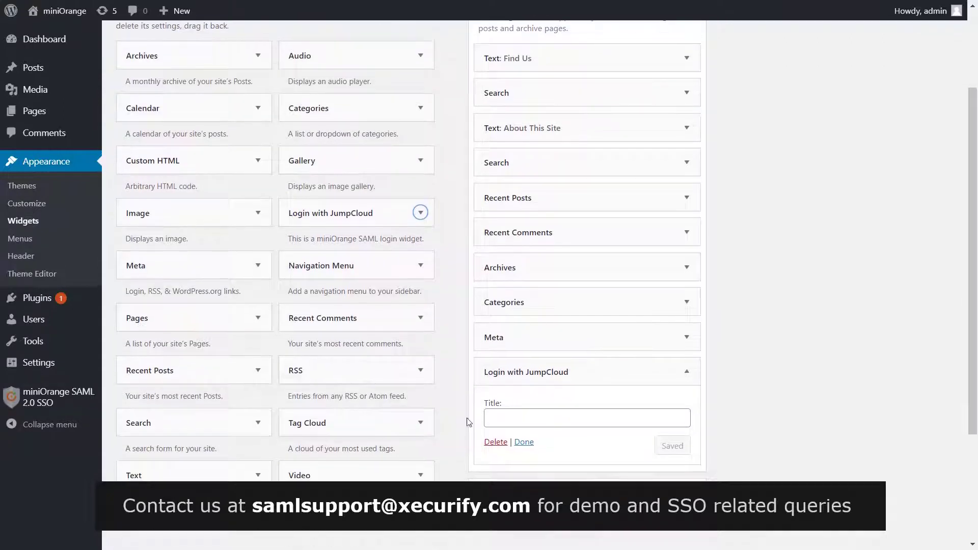
Title the widget 'Login with JumpCloud' and save it.
{"action": "left_click", "coordinate": [500, 418]}
{"action": "type", "text": "Login with"}
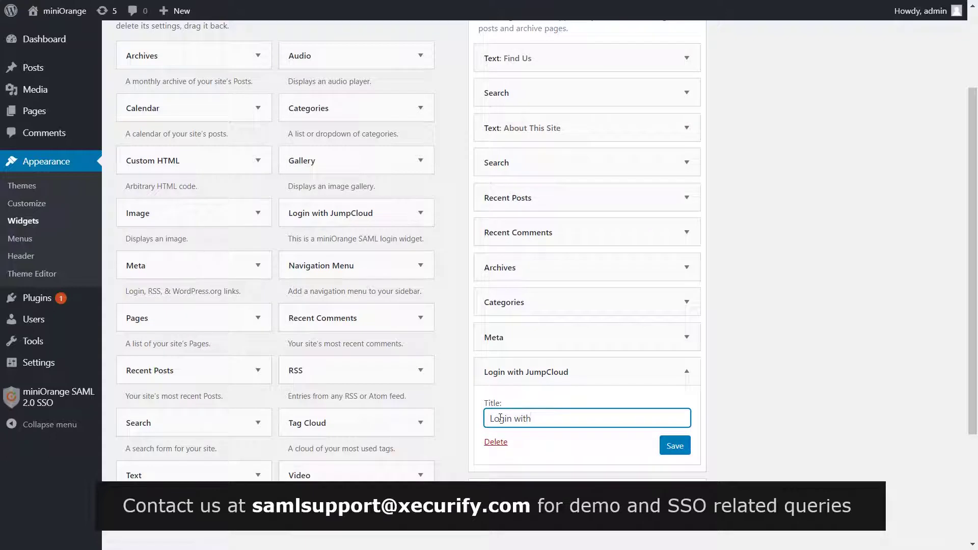
{"action": "type", "text": " JumpCloud"}
{"action": "left_click", "coordinate": [676, 446]}
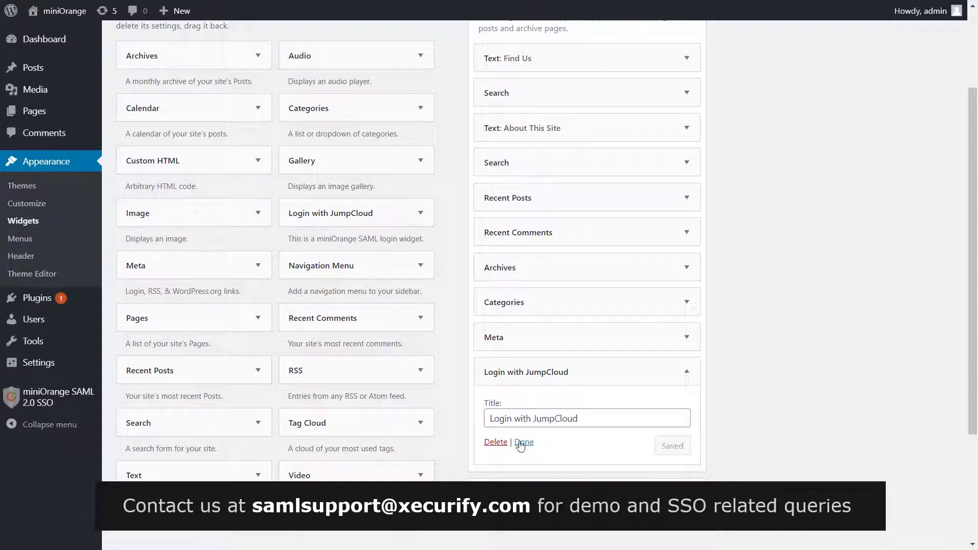
{"action": "left_click", "coordinate": [524, 441]}
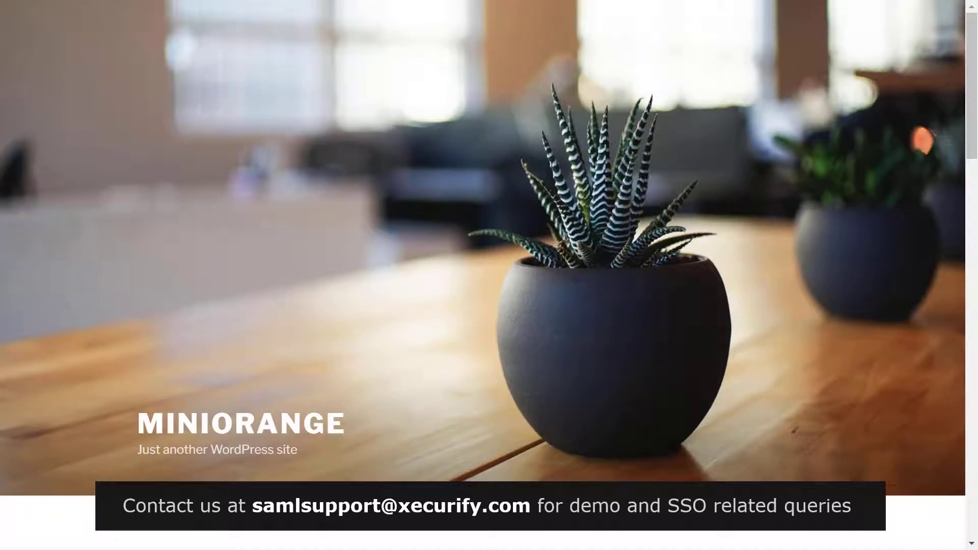
{"action": "scroll", "coordinate": [482, 275], "scroll_direction": "down", "scroll_amount": 2}
{"action": "scroll", "coordinate": [376, 226], "scroll_direction": "down", "scroll_amount": 15}
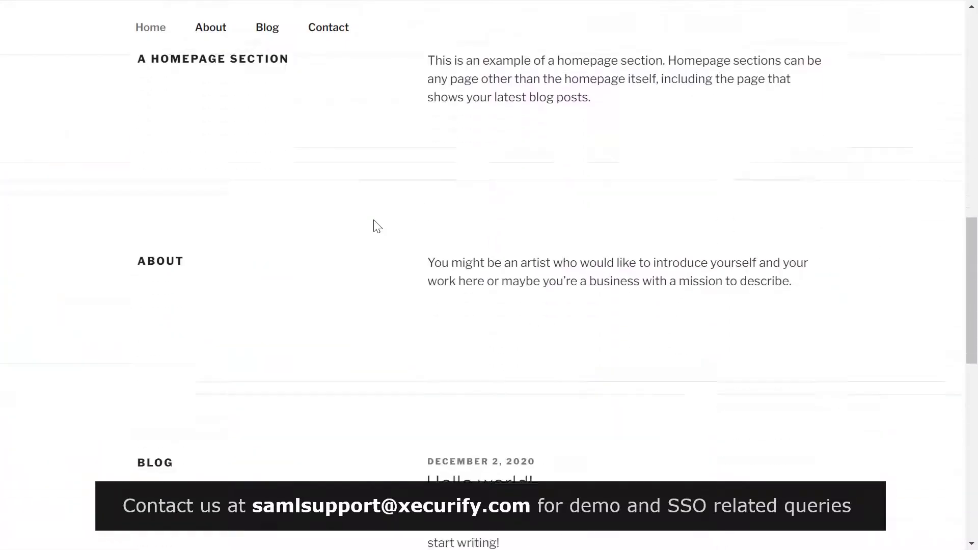
{"action": "scroll", "coordinate": [376, 225], "scroll_direction": "down", "scroll_amount": 2}
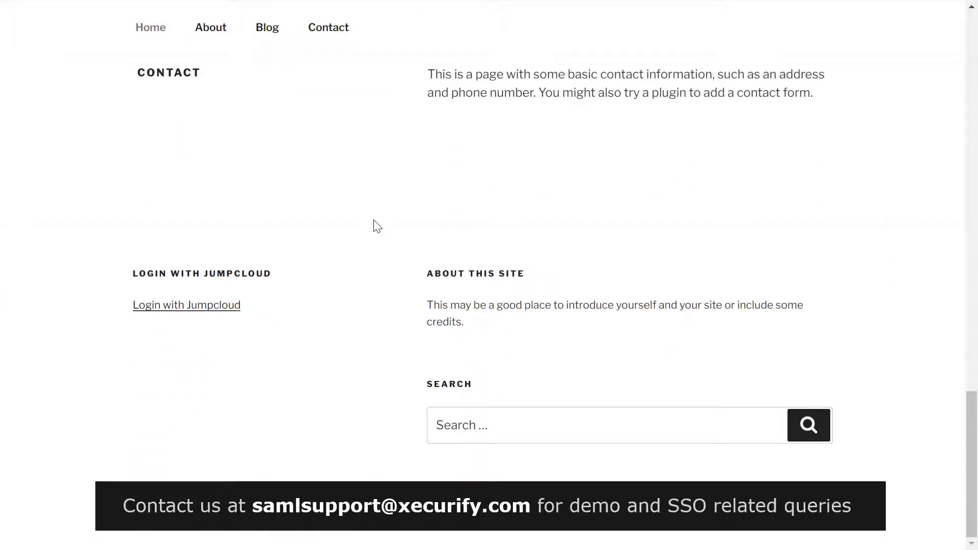
Follow the site's Login with Jumpcloud link and sign in with the administrator's email and password.
{"action": "left_click", "coordinate": [218, 308]}
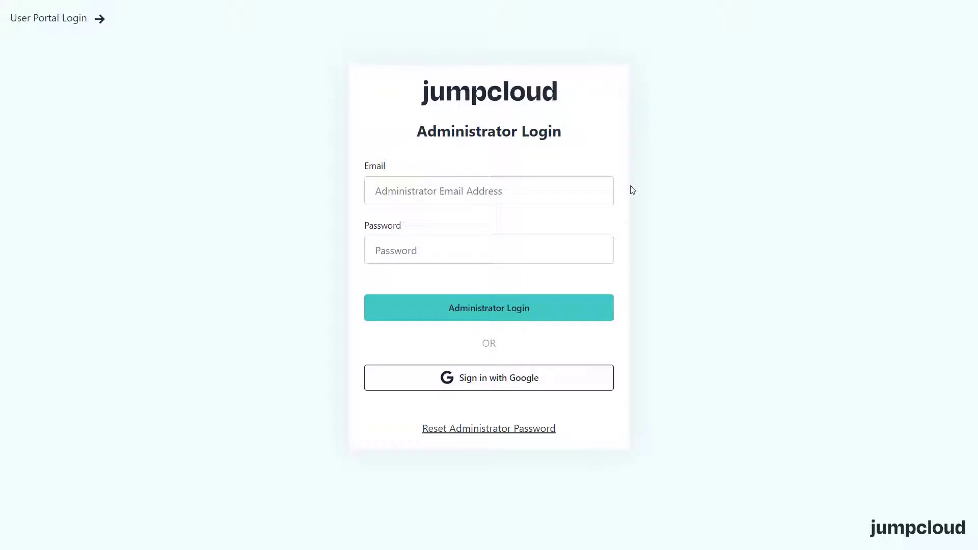
{"action": "left_click", "coordinate": [608, 195]}
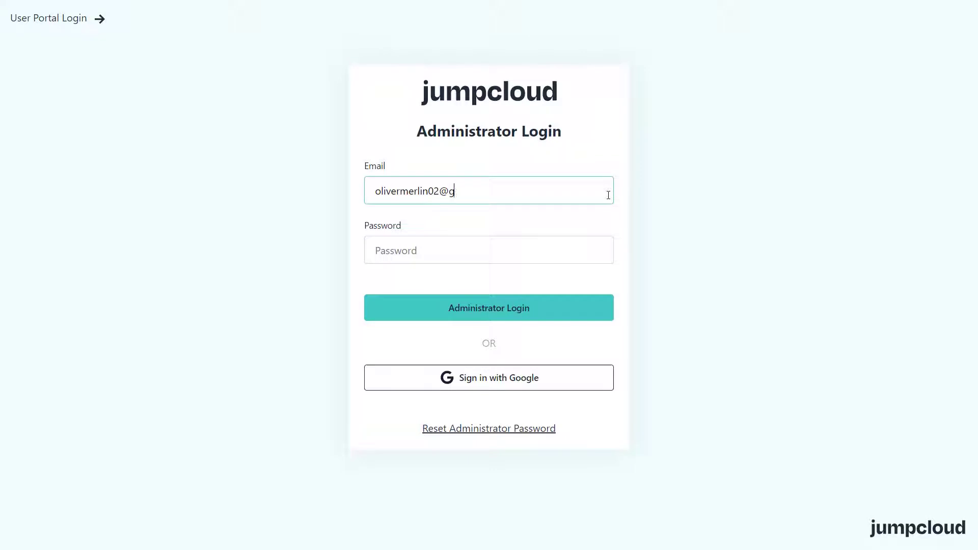
{"action": "left_click", "coordinate": [590, 238]}
{"action": "type", "text": "•••••••••••••"}
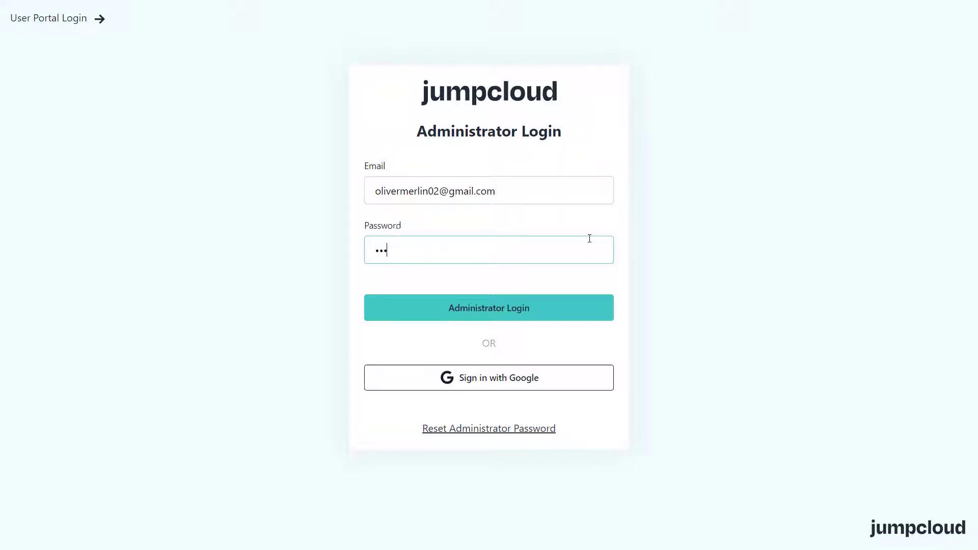
{"action": "left_click", "coordinate": [517, 308]}
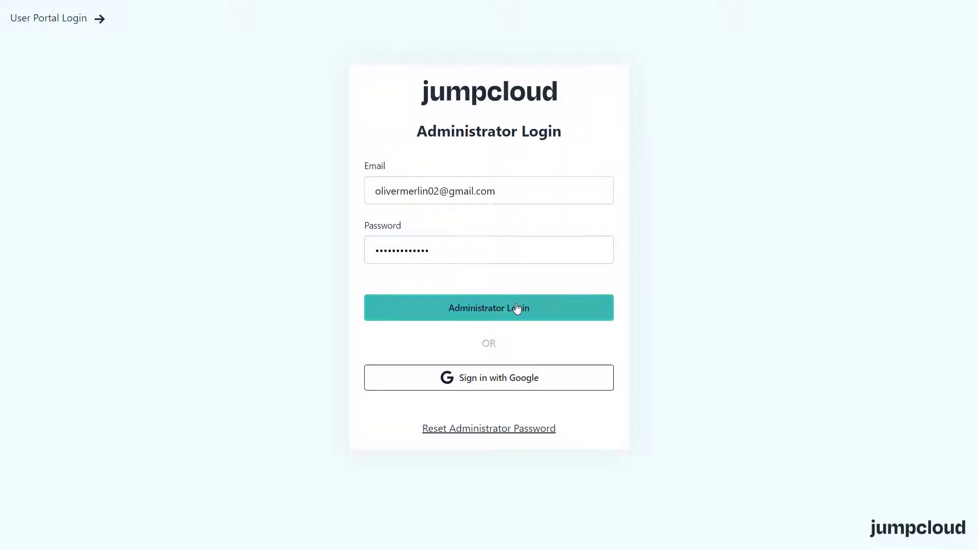